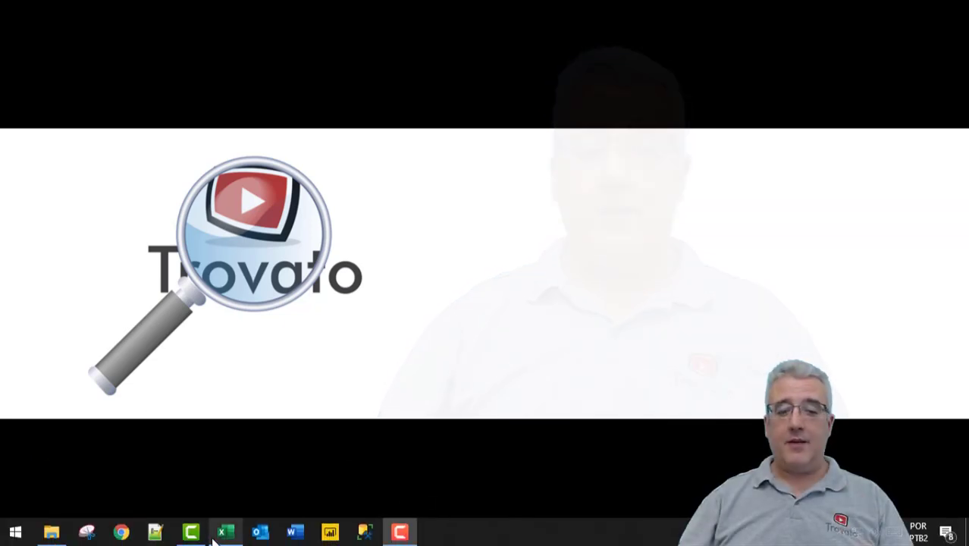
Switch to the #82-Excel.xlsm workbook with the NOME COMPLETO table of full names.
{"action": "left_click", "coordinate": [214, 537]}
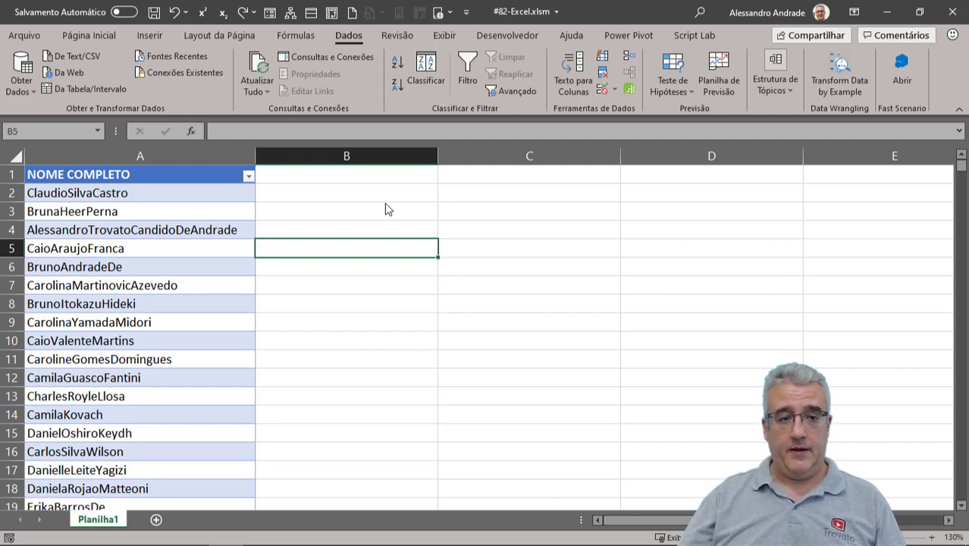
Select a cell in the NOME COMPLETO table and load it into Power Query as Tabela_Nomes.
{"action": "left_click", "coordinate": [356, 201]}
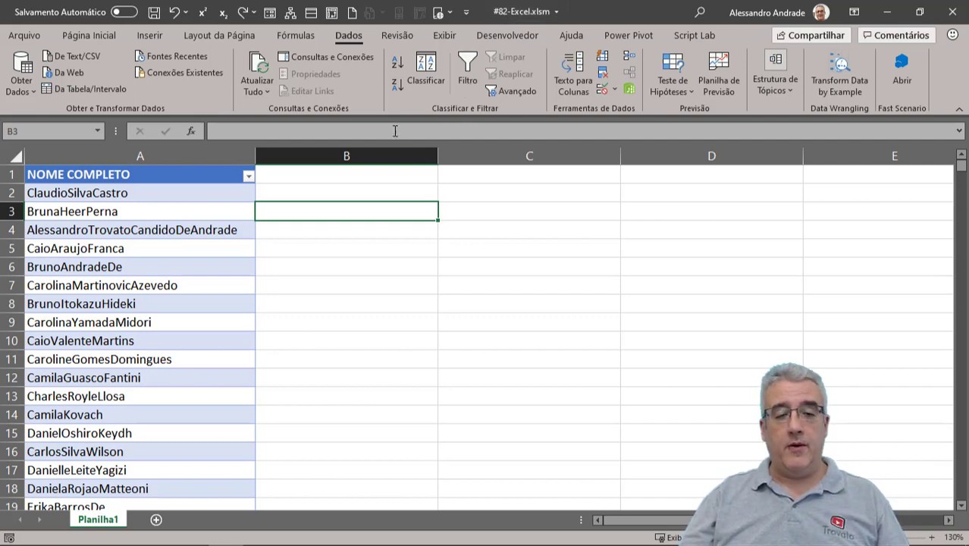
{"action": "left_click", "coordinate": [168, 211]}
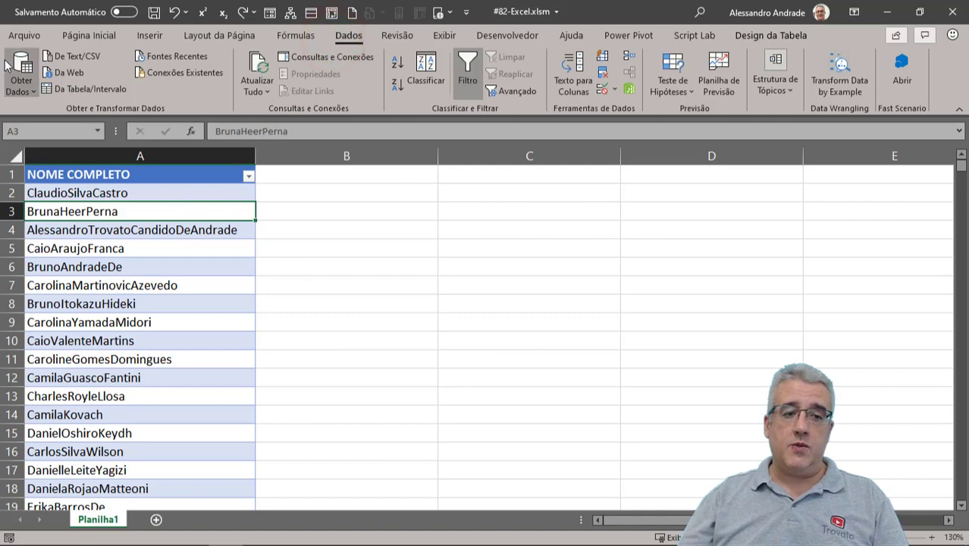
{"action": "left_click", "coordinate": [76, 99]}
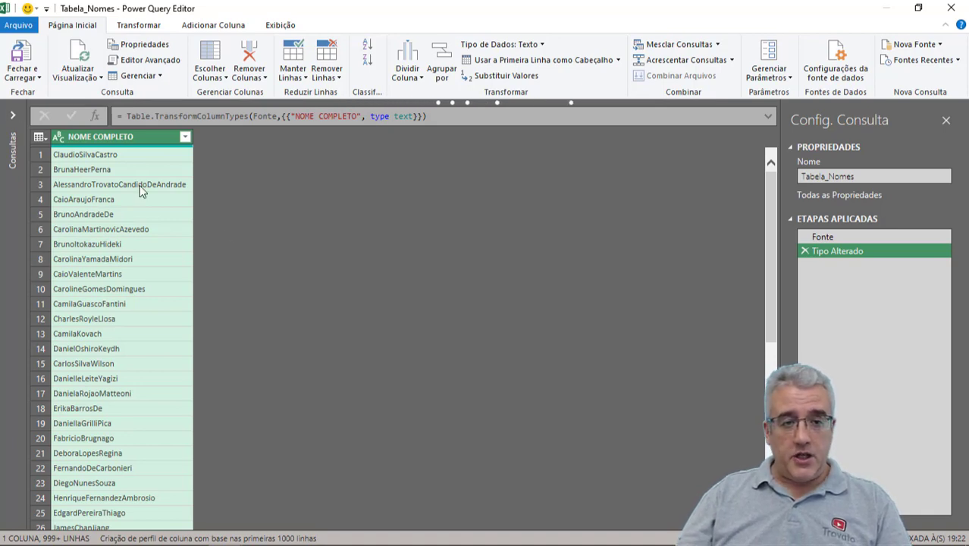
Delete the automatic Tipo Alterado step so only the Fonte step remains.
{"action": "left_click", "coordinate": [803, 252]}
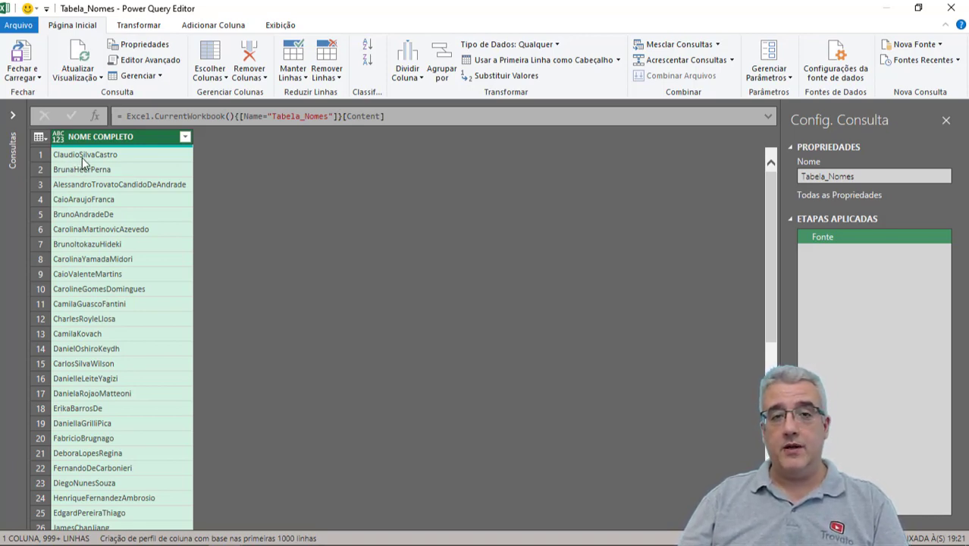
{"action": "left_click", "coordinate": [139, 25]}
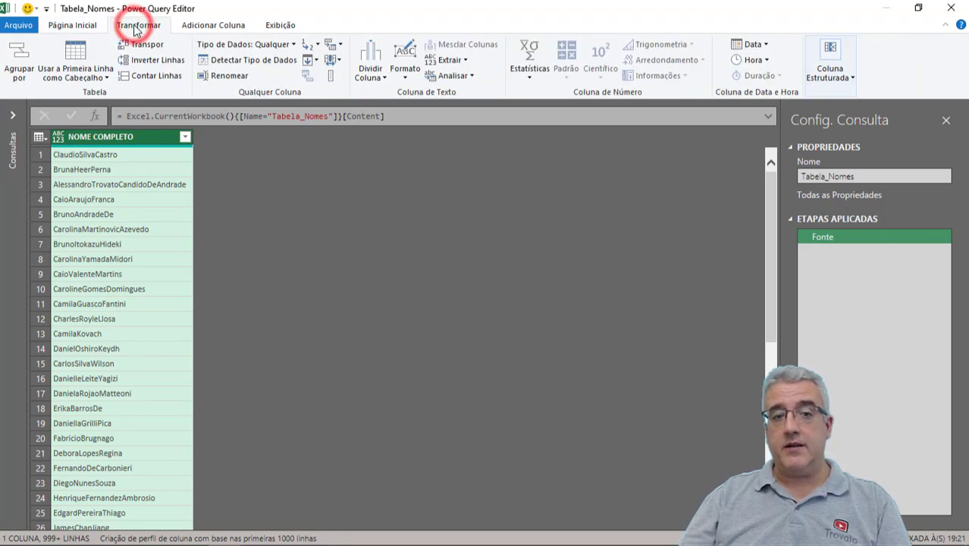
Split NOME COMPLETO by lowercase-to-uppercase transitions (Por Minúscula para Maiúscula) into five columns.
{"action": "left_click", "coordinate": [382, 79]}
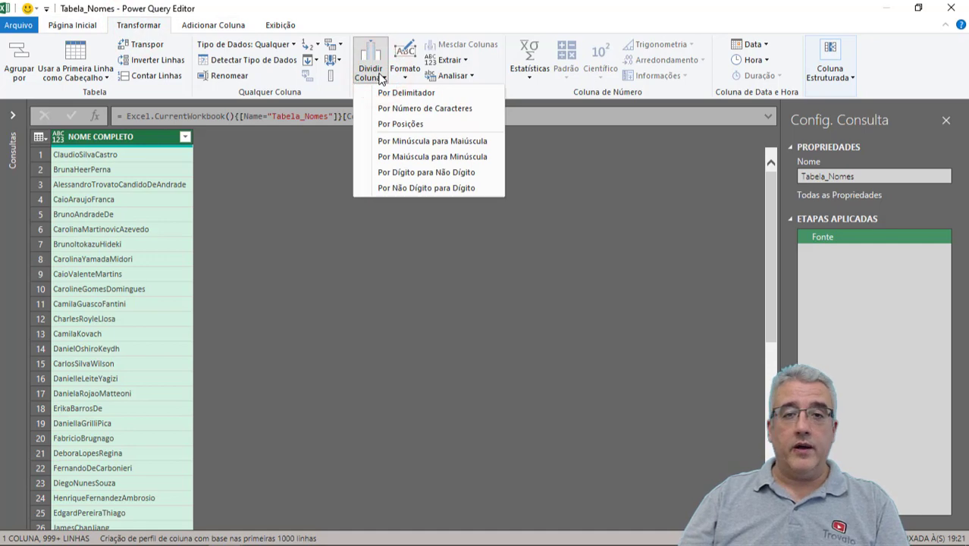
{"action": "left_click", "coordinate": [372, 61]}
{"action": "left_click", "coordinate": [372, 60]}
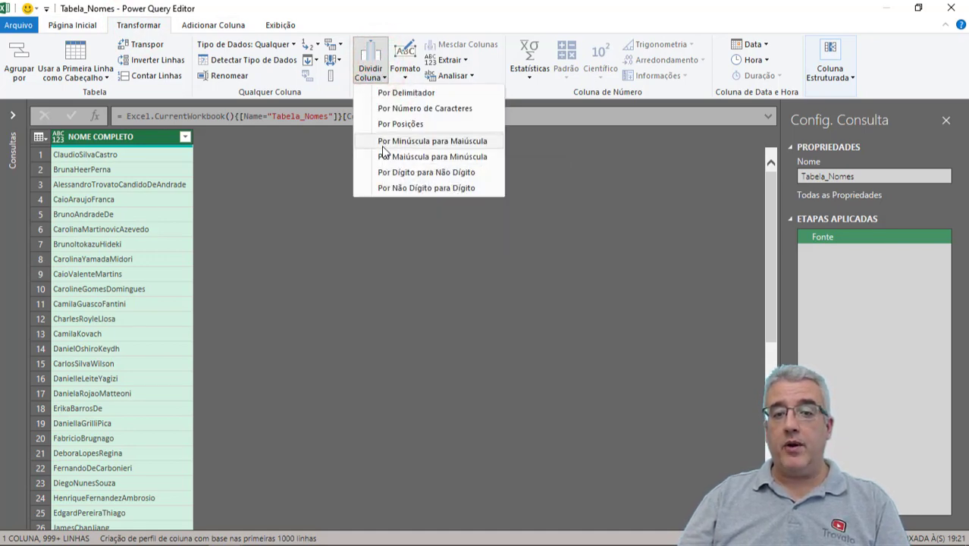
{"action": "left_click", "coordinate": [434, 144]}
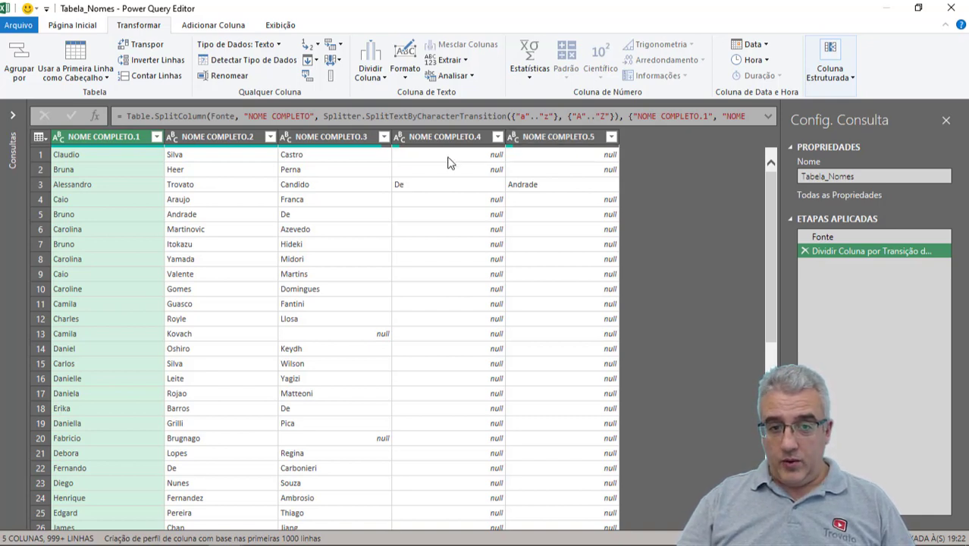
Rename columns NOME COMPLETO.1 and NOME COMPLETO.2 to Parte1 and Parte2.
{"action": "left_click", "coordinate": [119, 138]}
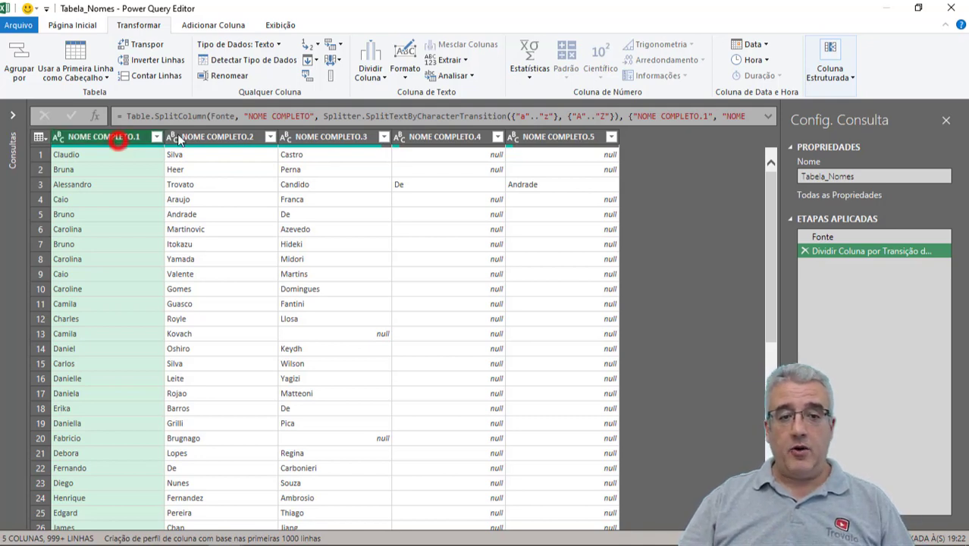
{"action": "left_click", "coordinate": [232, 141]}
{"action": "left_click", "coordinate": [310, 140]}
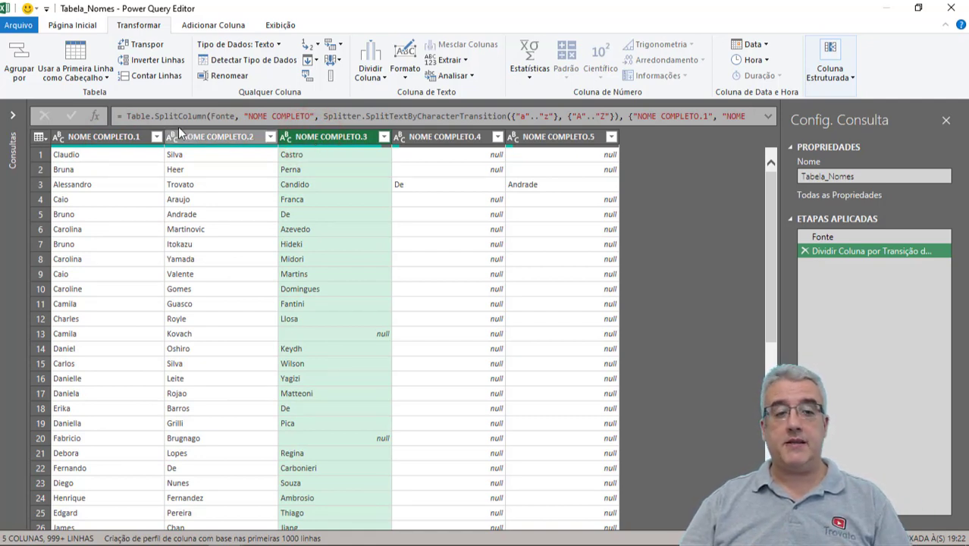
{"action": "double_click", "coordinate": [125, 136]}
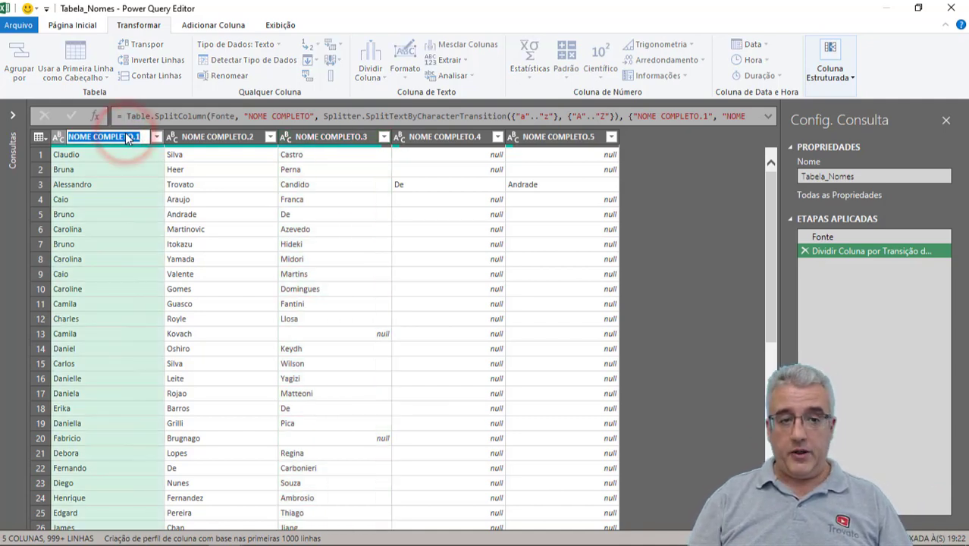
{"action": "type", "text": "Parte1"}
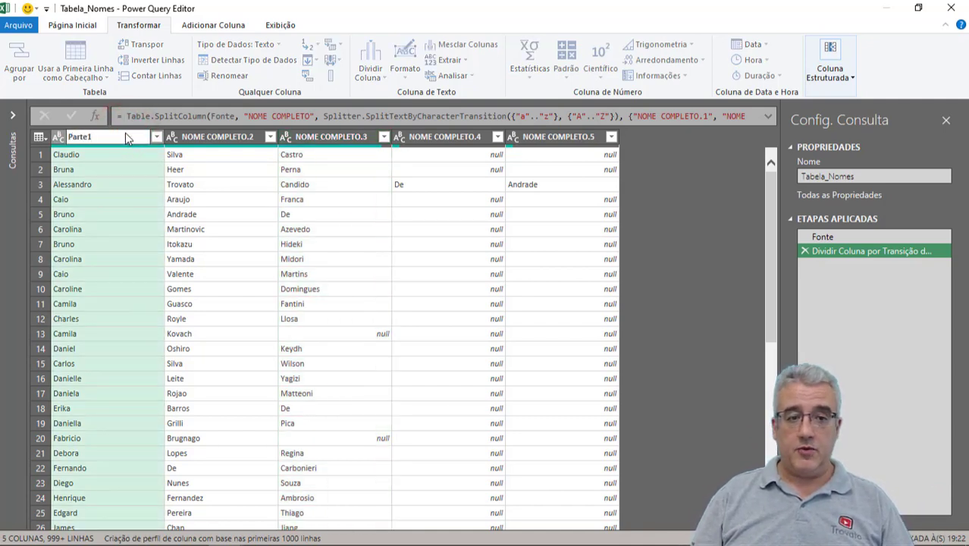
{"action": "double_click", "coordinate": [125, 137]}
{"action": "left_click", "coordinate": [227, 137]}
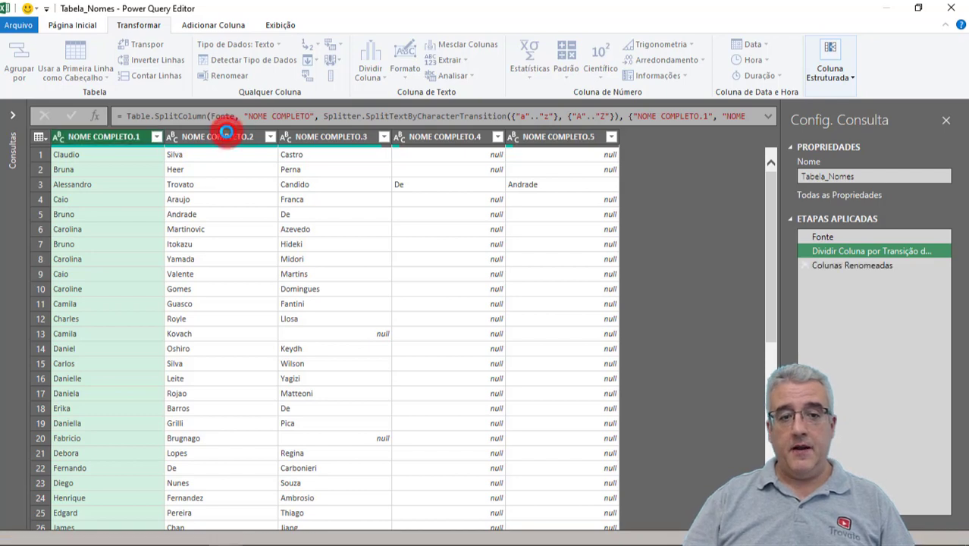
{"action": "double_click", "coordinate": [228, 136]}
{"action": "type", "text": "Parte2"}
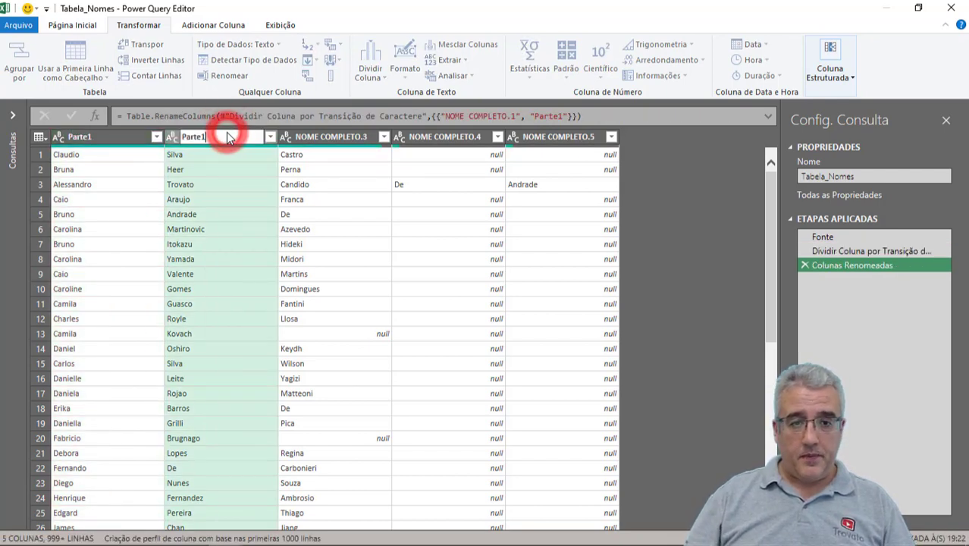
{"action": "key", "text": "Return"}
Rename columns NOME COMPLETO.3, .4 and .5 to Parte3, Parte4 and Parte5.
{"action": "left_click", "coordinate": [317, 143]}
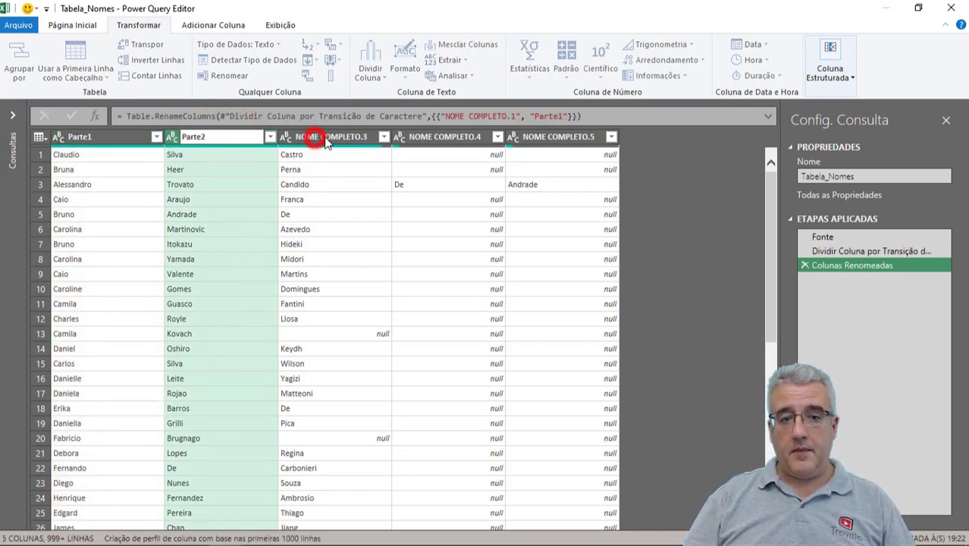
{"action": "double_click", "coordinate": [326, 141]}
{"action": "type", "text": "Parte1"}
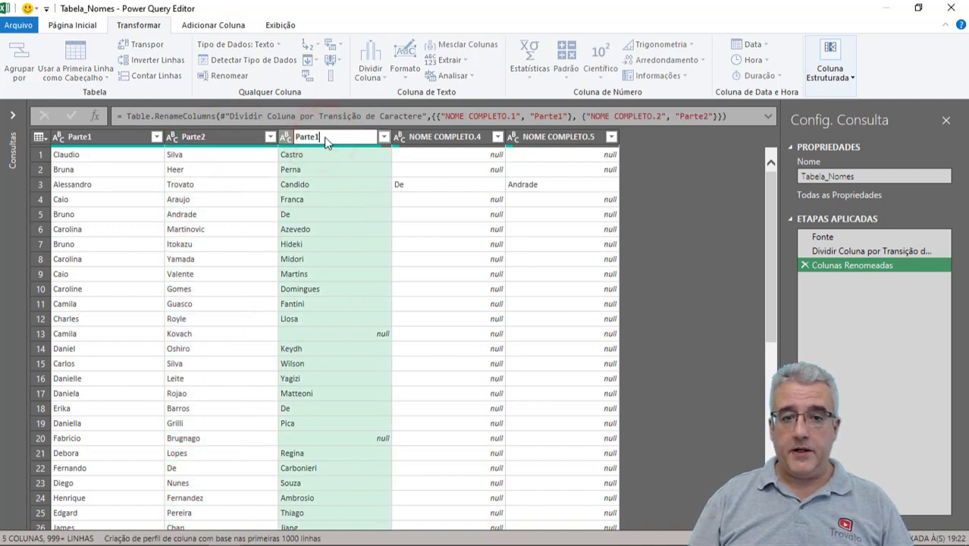
{"action": "type", "text": "3"}
{"action": "key", "text": "Return"}
{"action": "left_click", "coordinate": [440, 142]}
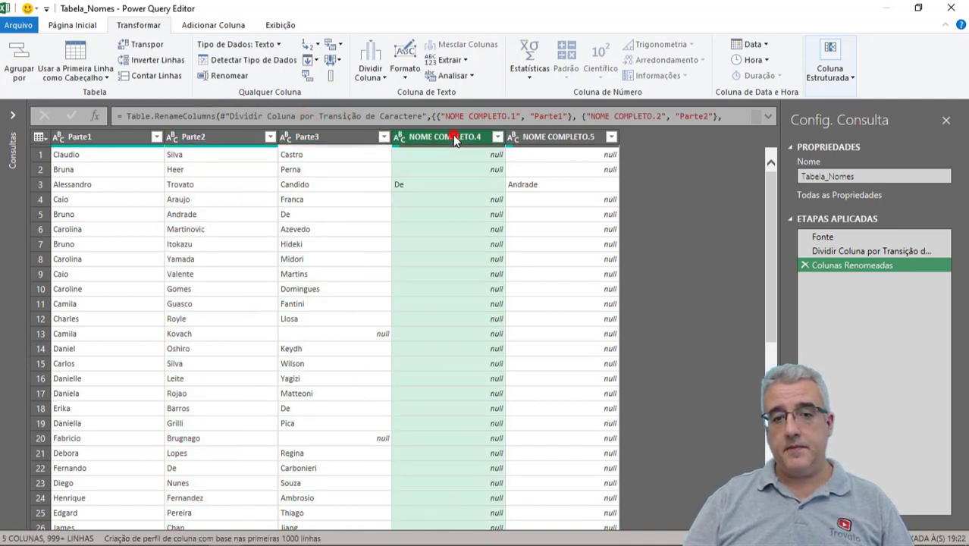
{"action": "double_click", "coordinate": [438, 143]}
{"action": "type", "text": "Parte4"}
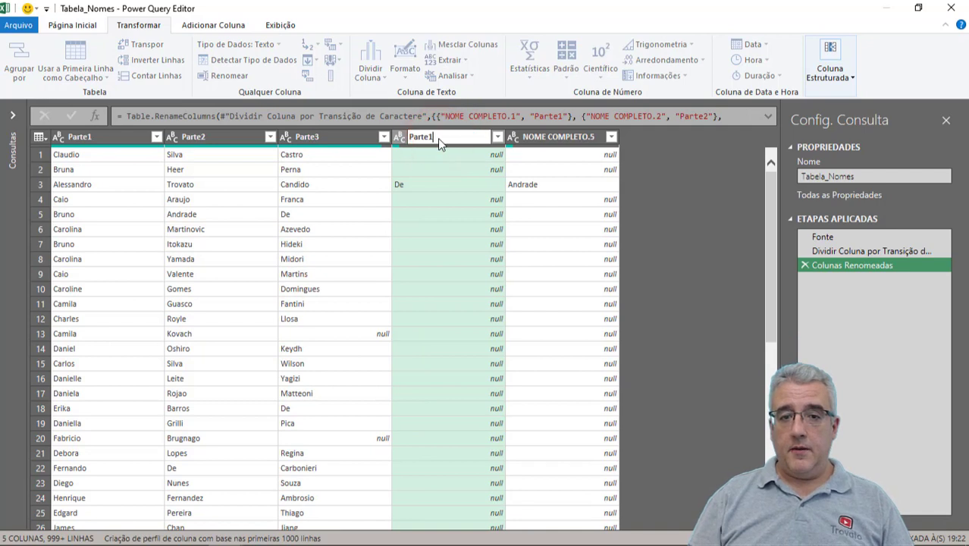
{"action": "key", "text": "Return"}
{"action": "left_click", "coordinate": [555, 137]}
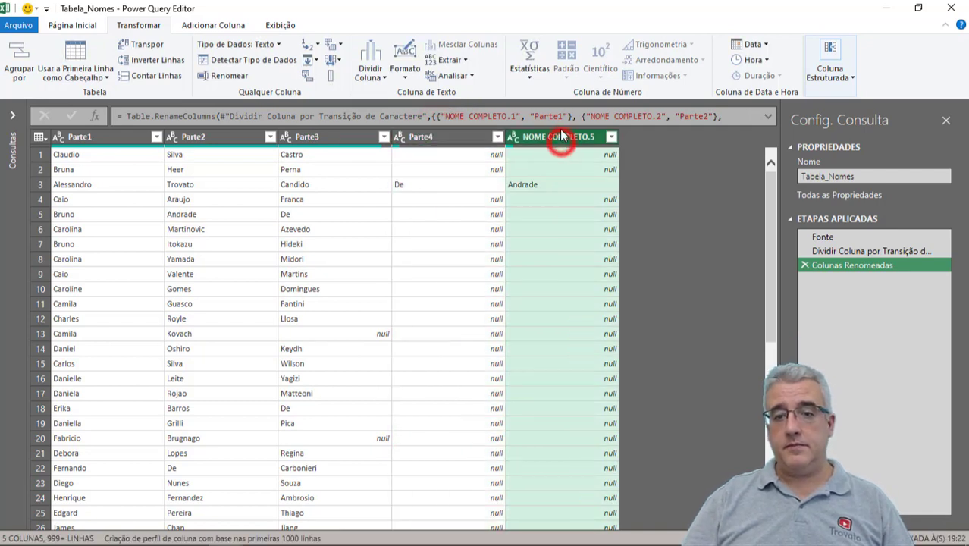
{"action": "double_click", "coordinate": [555, 137]}
{"action": "type", "text": "Parte5"}
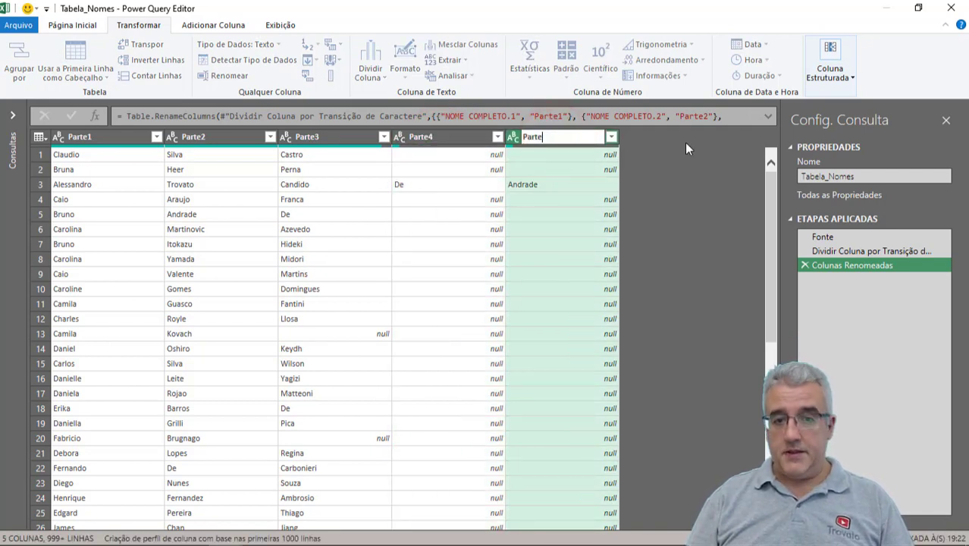
{"action": "key", "text": "Return"}
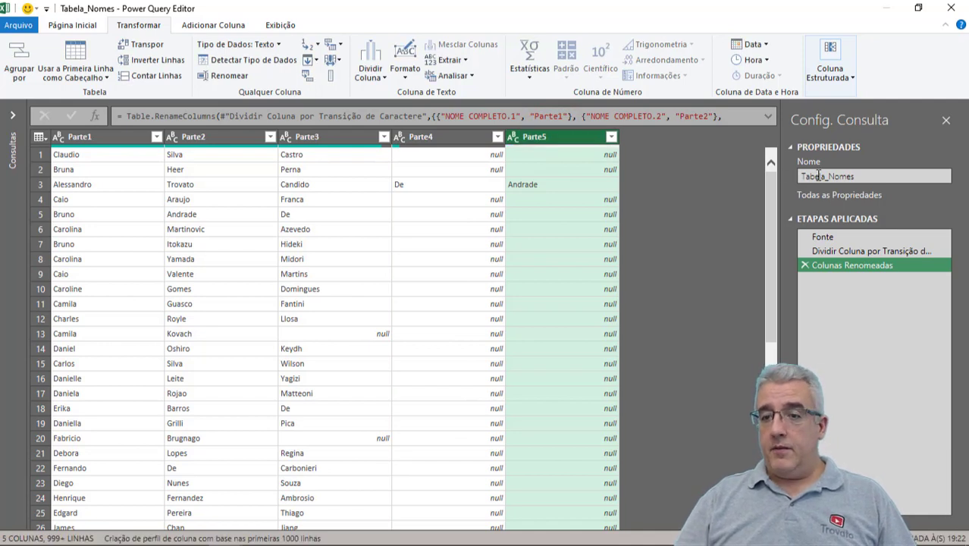
Rename the query to Nomes_Separados in Query Settings.
{"action": "left_click", "coordinate": [825, 176]}
{"action": "left_click_drag", "start_coordinate": [872, 177], "coordinate": [777, 176]}
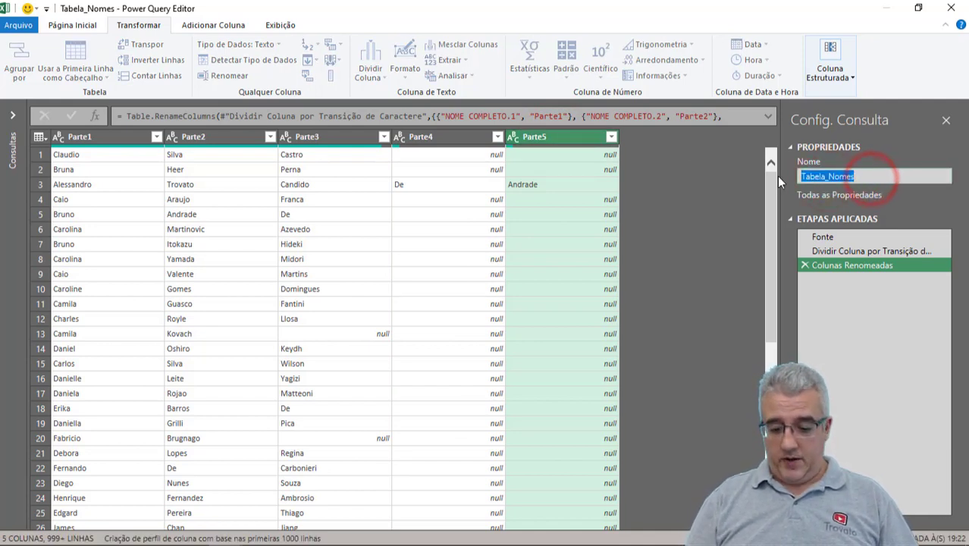
{"action": "type", "text": "Nomes_"}
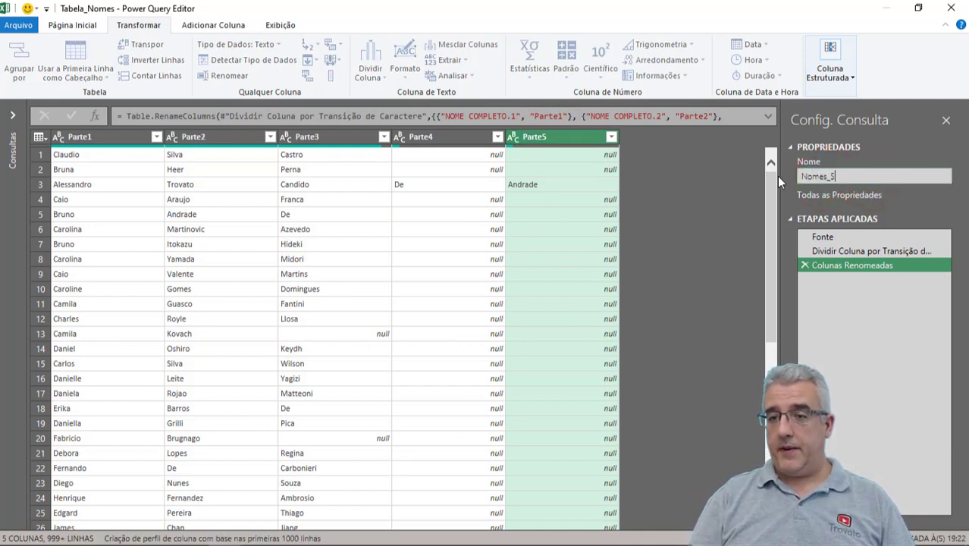
{"action": "type", "text": "Separados"}
{"action": "key", "text": "Return"}
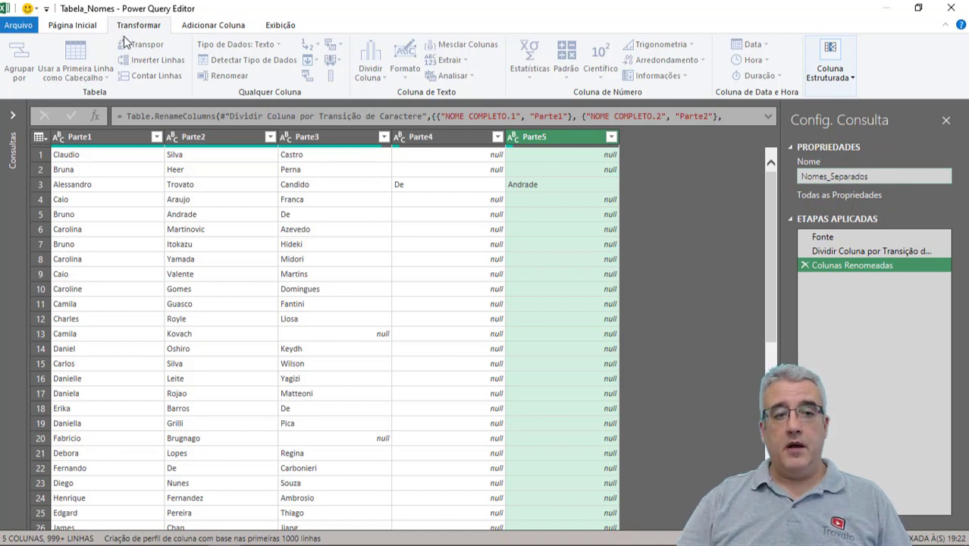
Close the editor and load Nomes_Separados into Excel as a table via Fechar e Carregar.
{"action": "left_click", "coordinate": [71, 21]}
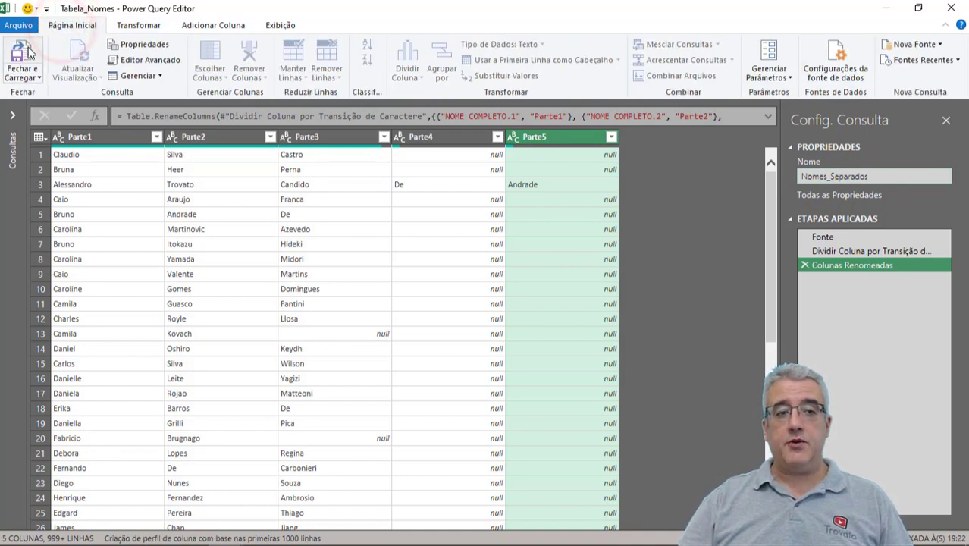
{"action": "left_click", "coordinate": [27, 75]}
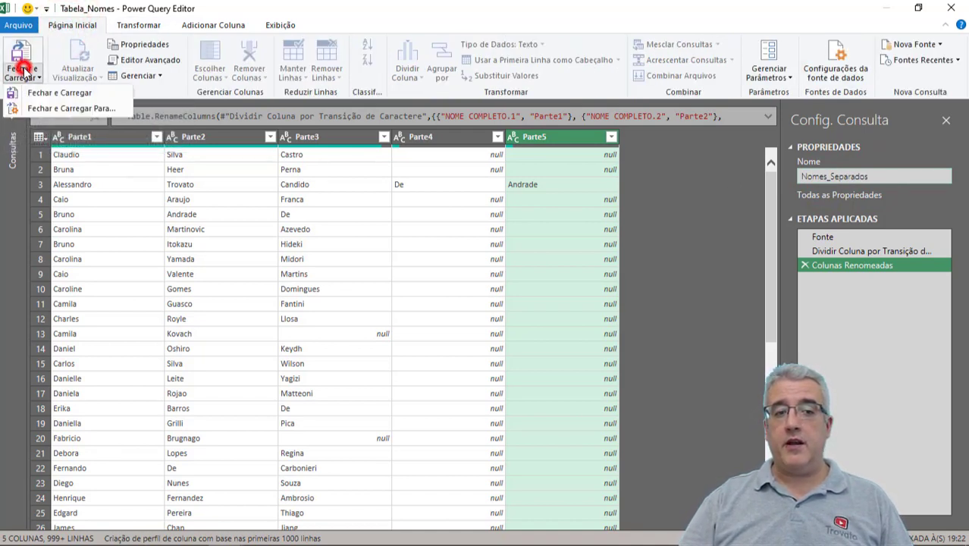
{"action": "left_click", "coordinate": [60, 93]}
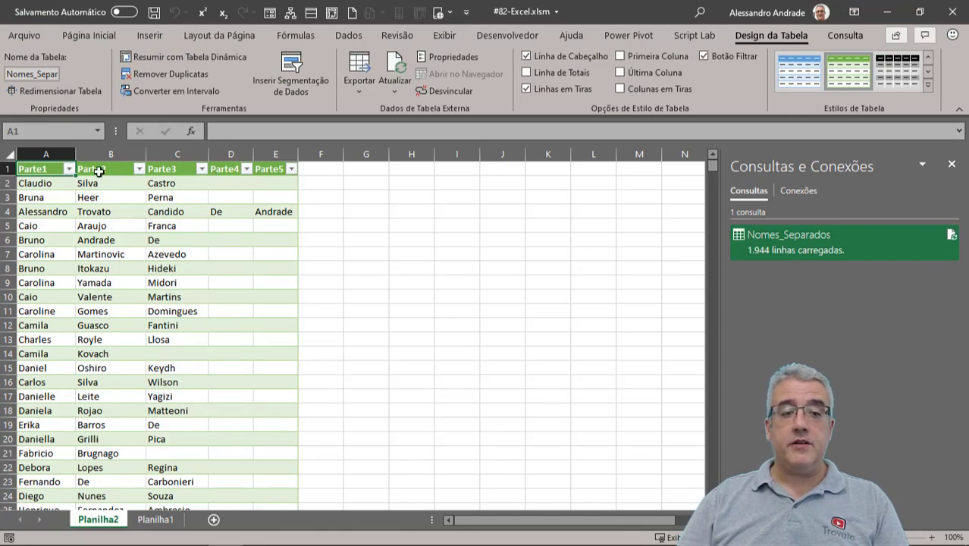
Inspect the loaded Parte1–Parte5 table, selecting columns A–E and scrolling through the names.
{"action": "left_click_drag", "start_coordinate": [277, 156], "coordinate": [73, 155]}
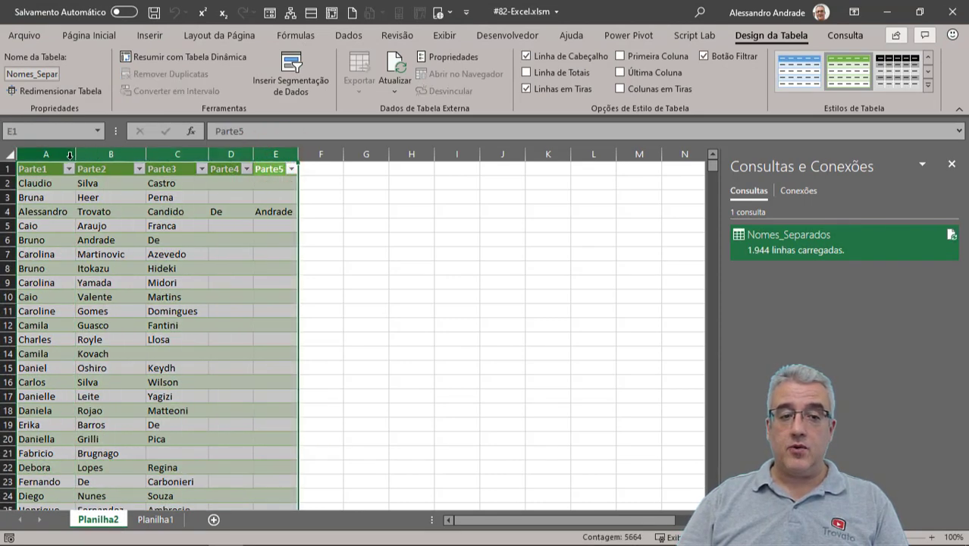
{"action": "left_click", "coordinate": [195, 225]}
{"action": "left_click", "coordinate": [108, 255]}
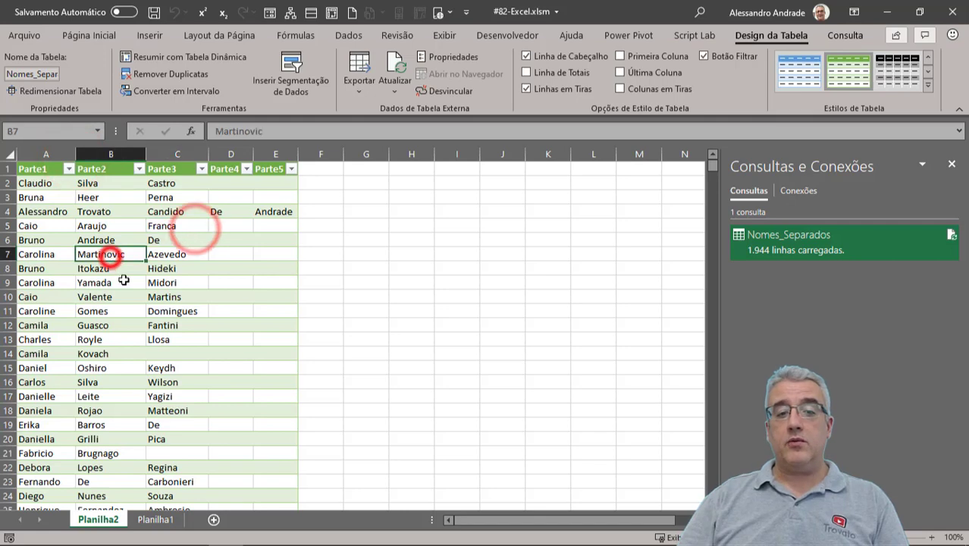
{"action": "scroll", "coordinate": [123, 280], "scroll_direction": "down", "scroll_amount": 6}
{"action": "scroll", "coordinate": [123, 281], "scroll_direction": "down", "scroll_amount": 6}
{"action": "scroll", "coordinate": [123, 281], "scroll_direction": "up", "scroll_amount": 12}
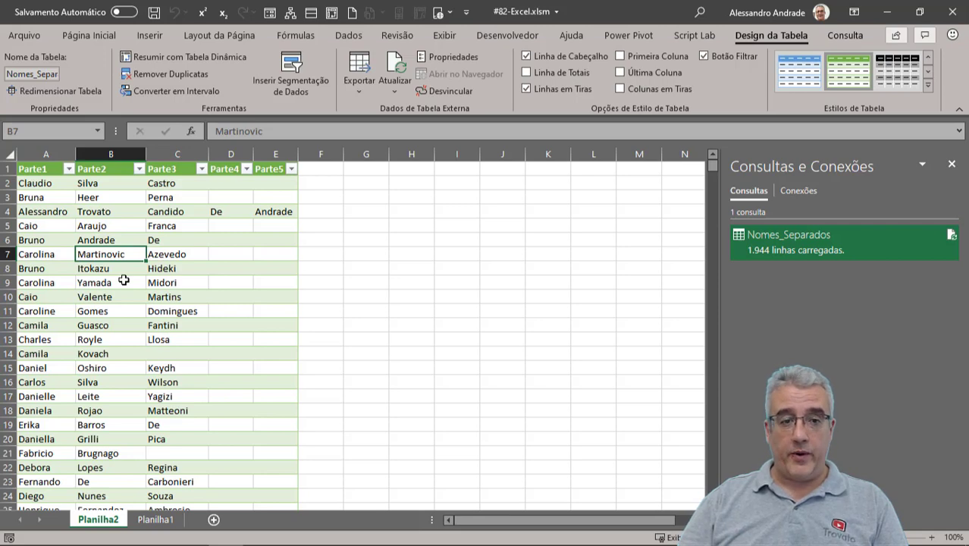
{"action": "left_click", "coordinate": [332, 214]}
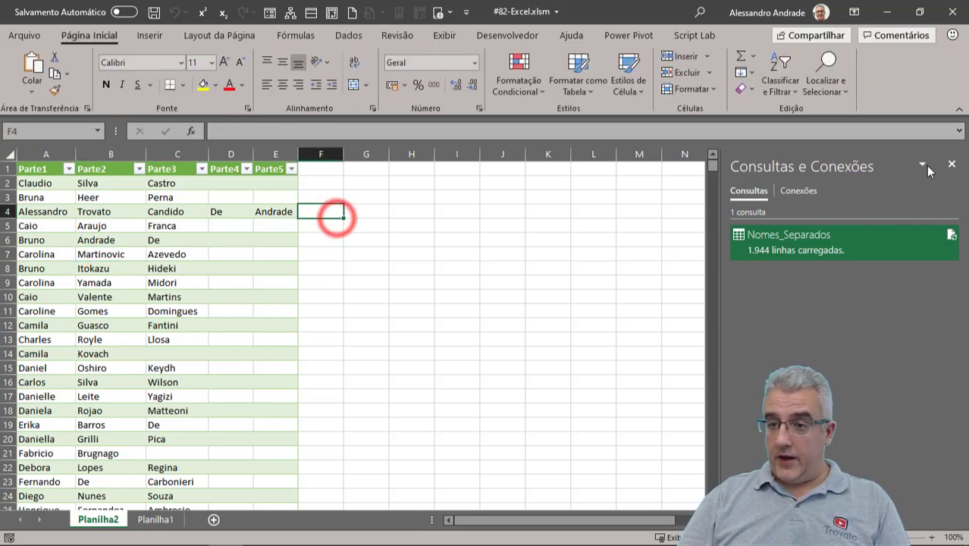
Close the Consultas e Conexões pane.
{"action": "left_click", "coordinate": [952, 166]}
{"action": "left_click", "coordinate": [412, 281]}
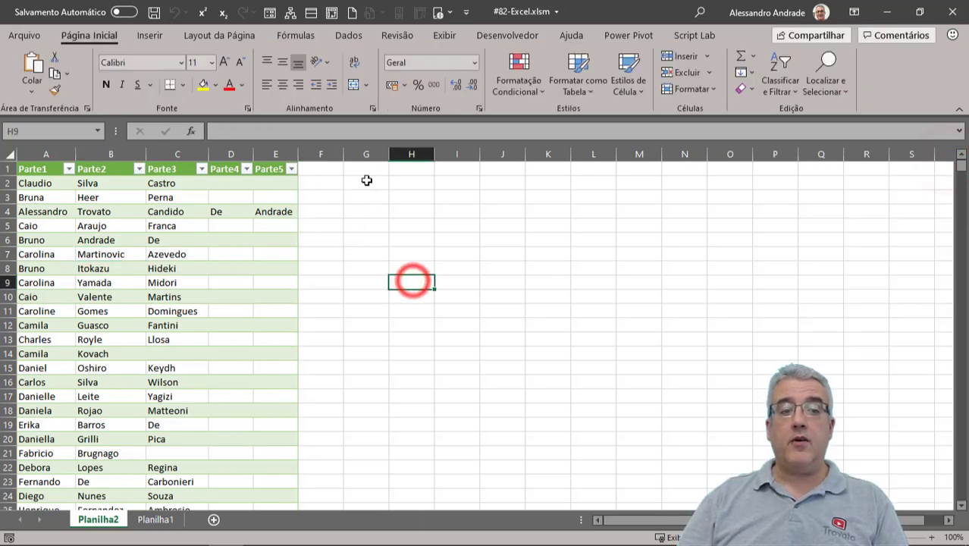
{"action": "left_click", "coordinate": [366, 181]}
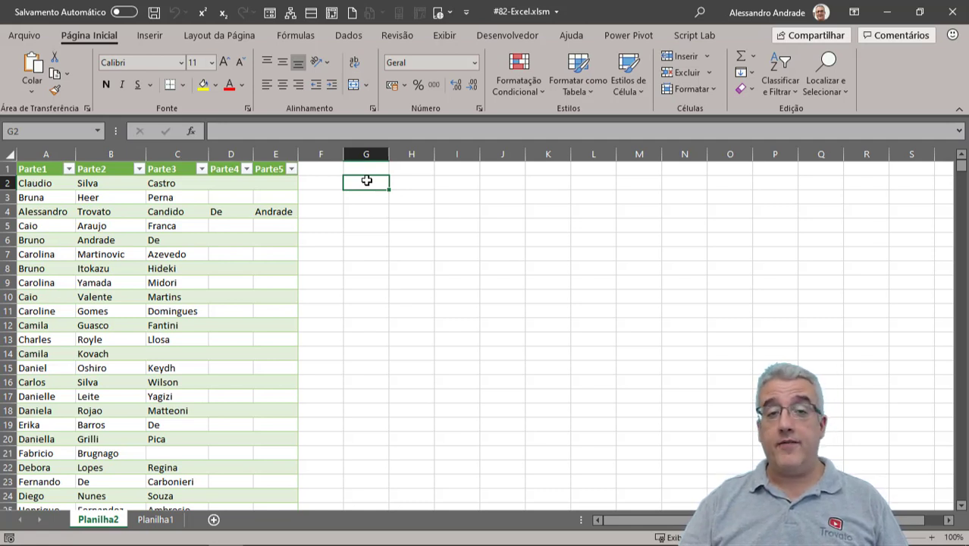
Open the Nomes_Separados query for editing from the Dados > Consultas e Conexões pane.
{"action": "left_click", "coordinate": [199, 213]}
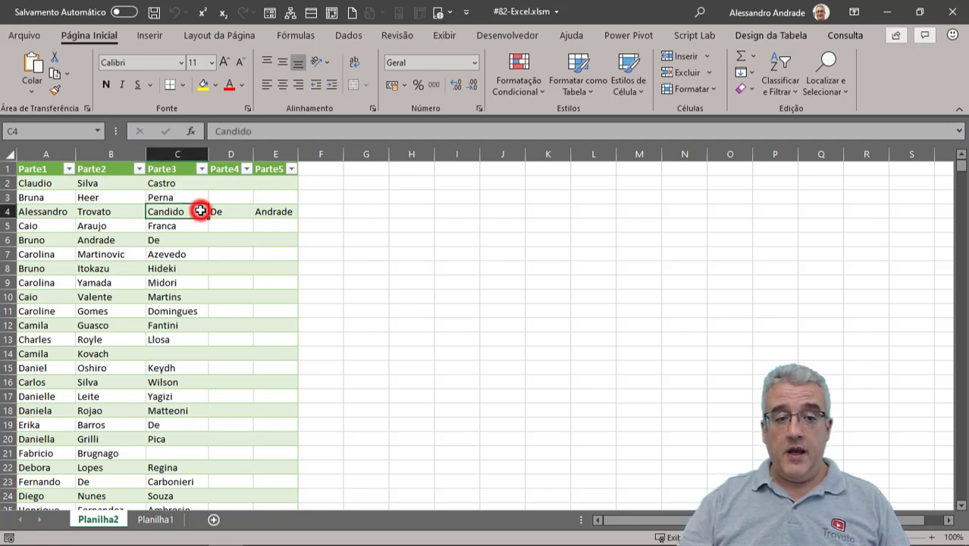
{"action": "left_click", "coordinate": [339, 35]}
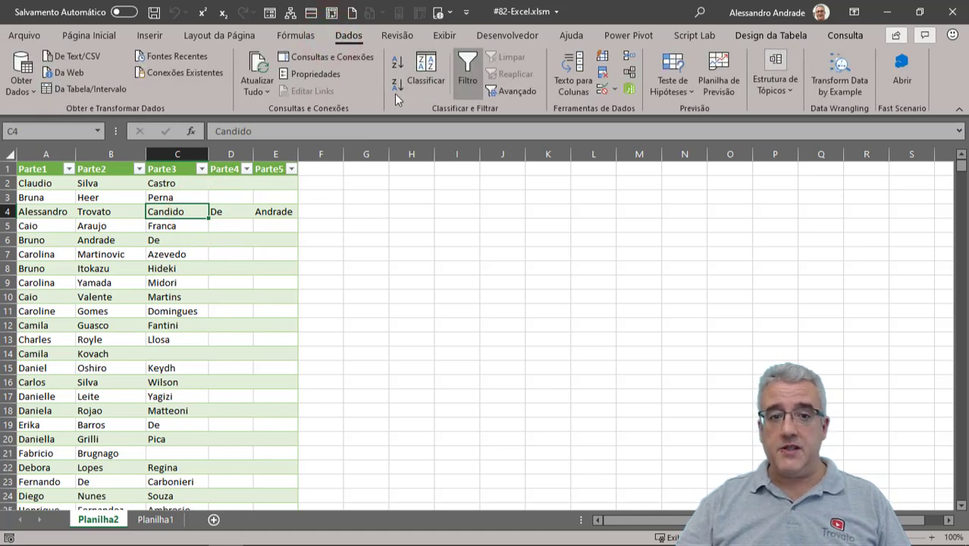
{"action": "left_click", "coordinate": [348, 60]}
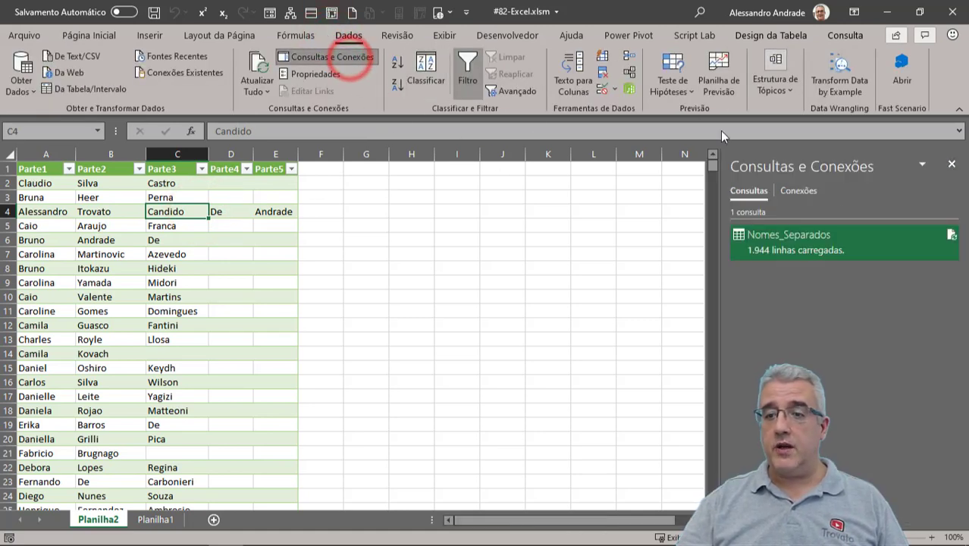
{"action": "right_click", "coordinate": [830, 245]}
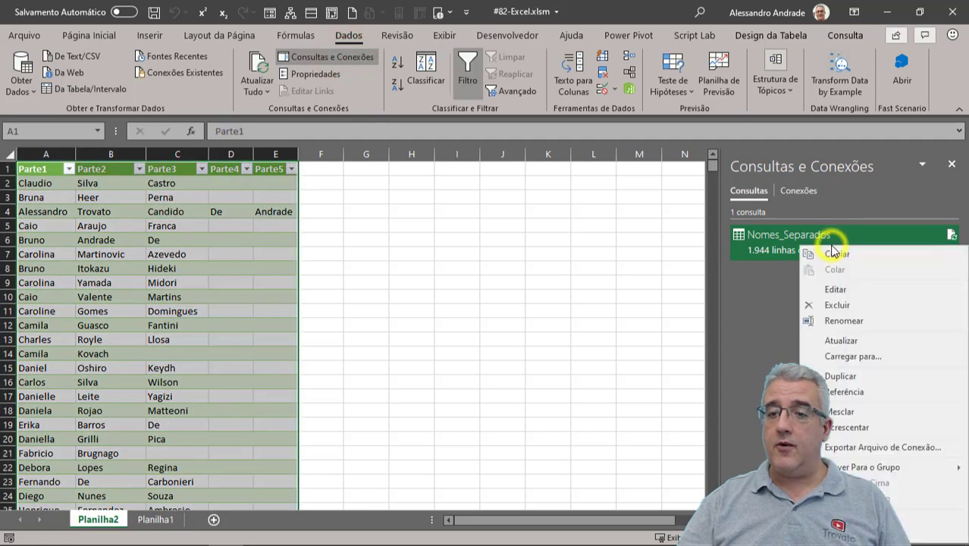
{"action": "left_click", "coordinate": [841, 291]}
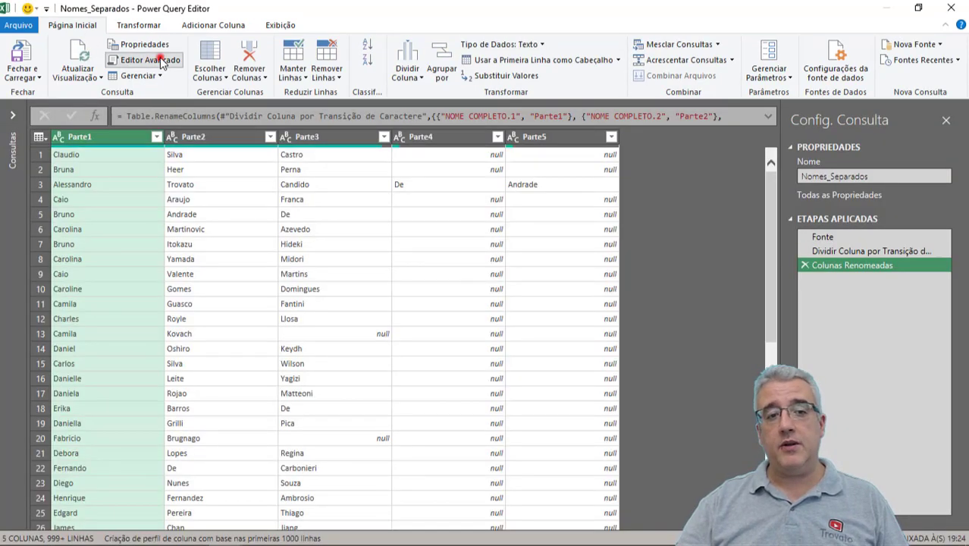
{"action": "left_click", "coordinate": [161, 60]}
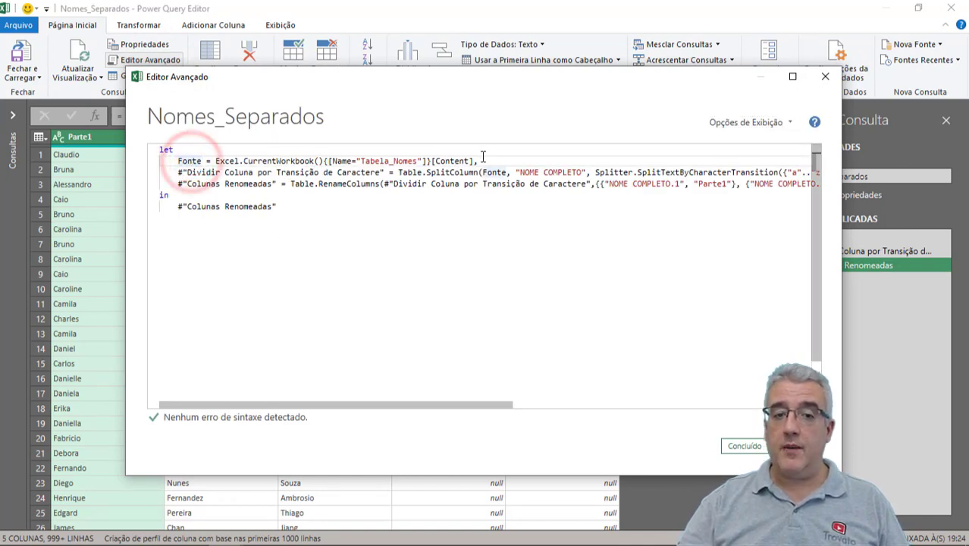
{"action": "left_click_drag", "start_coordinate": [191, 155], "coordinate": [478, 161]}
{"action": "left_click", "coordinate": [258, 173]}
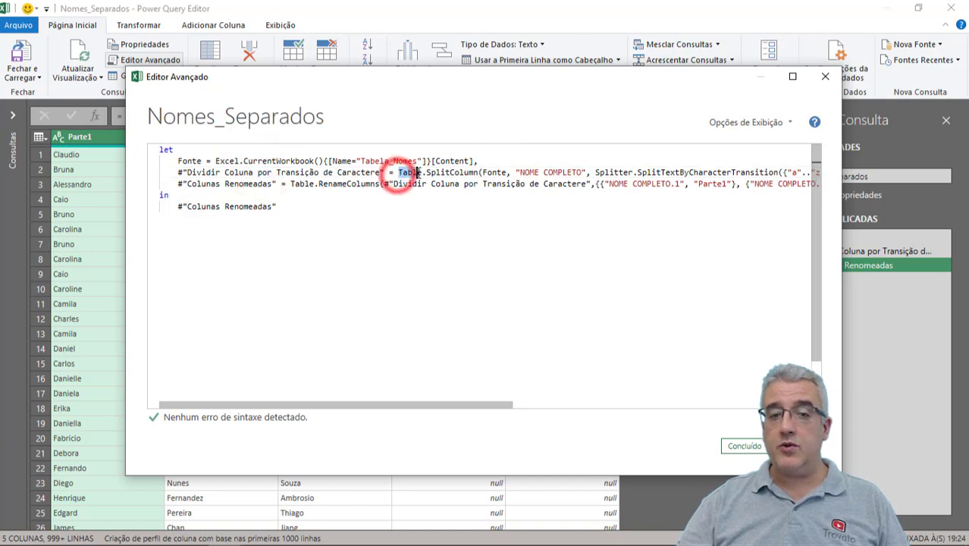
{"action": "left_click_drag", "start_coordinate": [399, 173], "coordinate": [471, 173]}
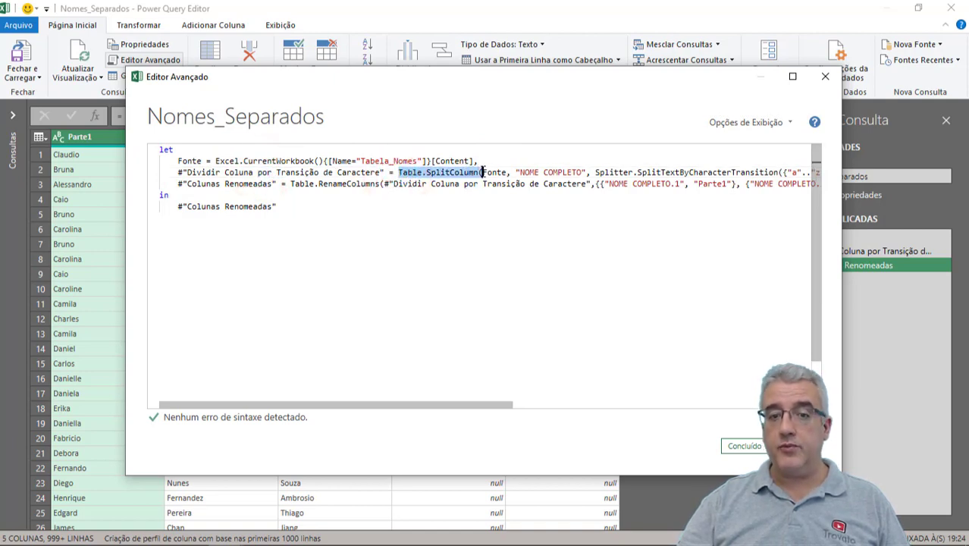
{"action": "left_click", "coordinate": [307, 185]}
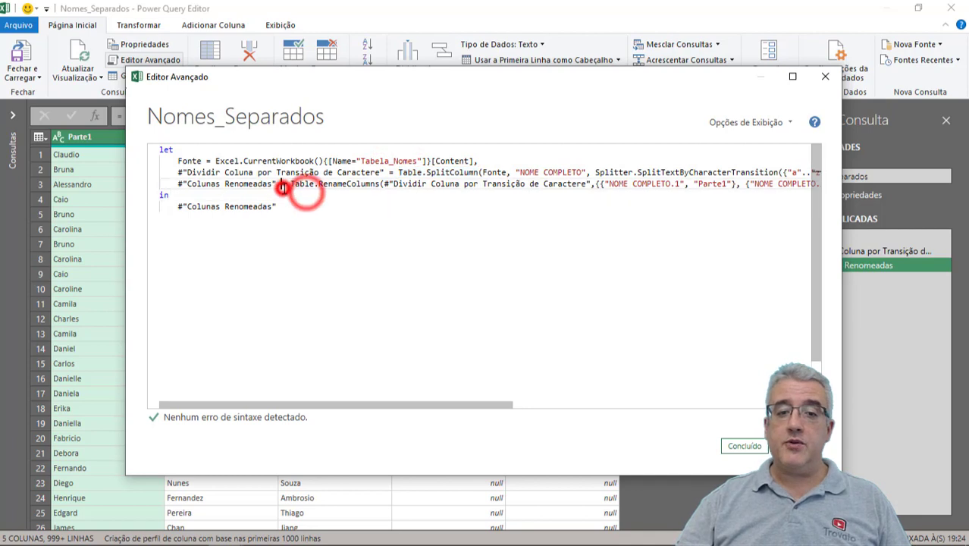
{"action": "left_click", "coordinate": [335, 186]}
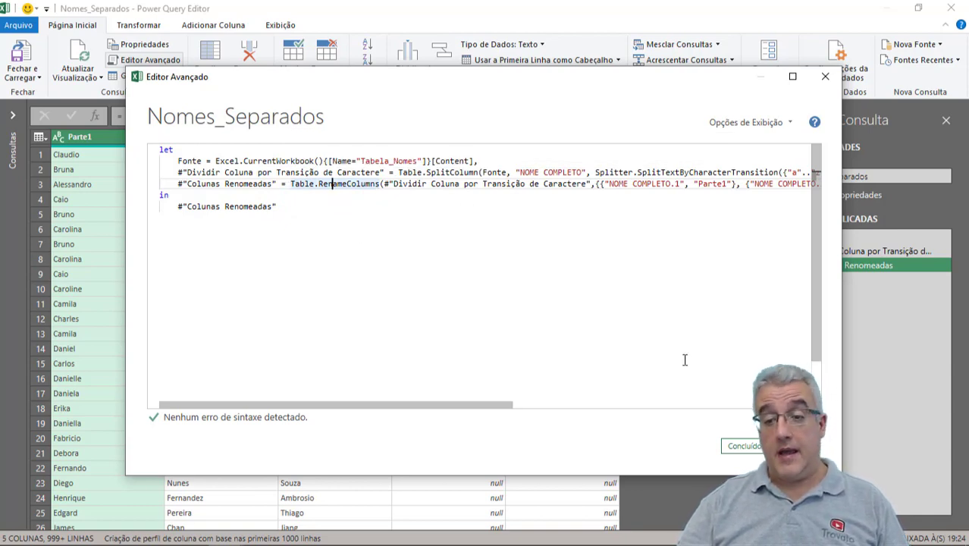
{"action": "left_click", "coordinate": [737, 446]}
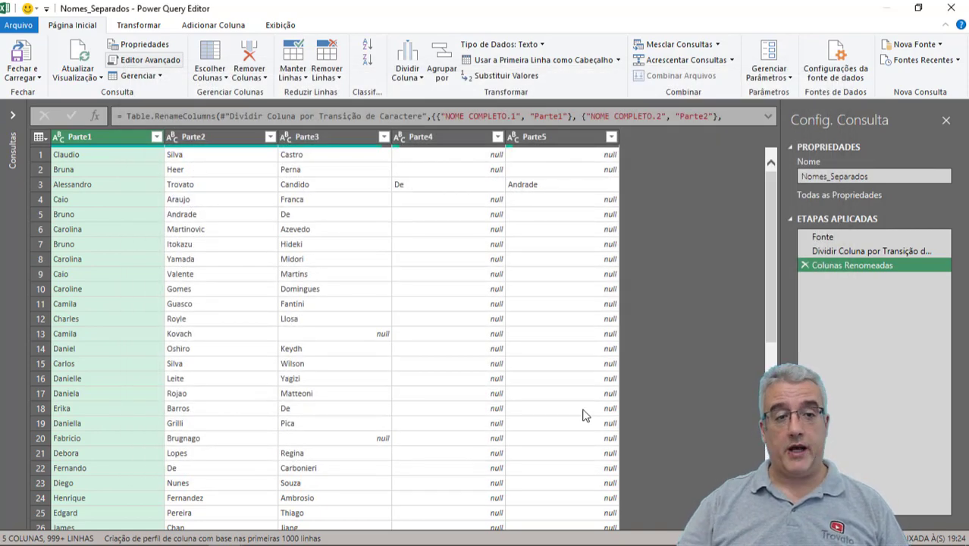
Close Power Query Editor and the Consultas e Conexões pane, returning to the Parte1–Parte5 table.
{"action": "left_click", "coordinate": [951, 8]}
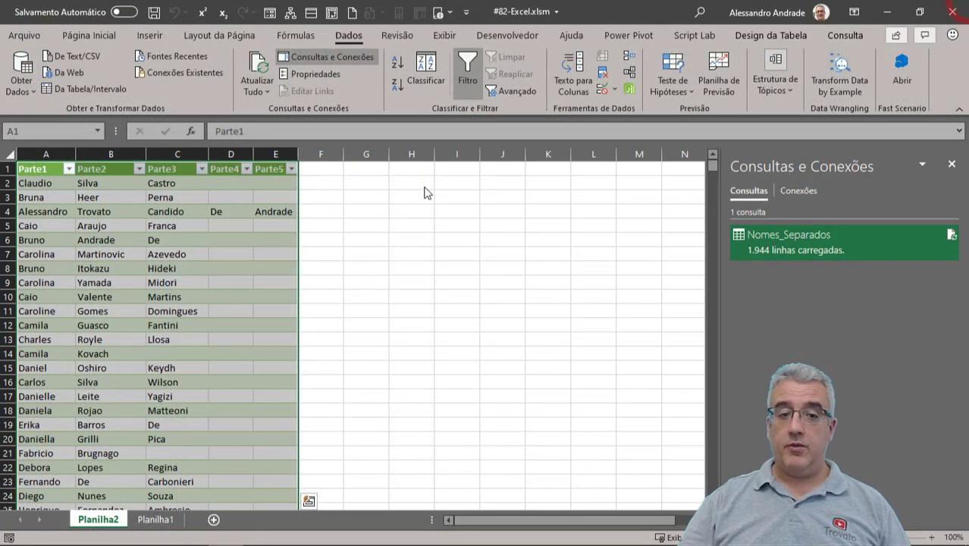
{"action": "left_click", "coordinate": [422, 188]}
{"action": "left_click", "coordinate": [951, 164]}
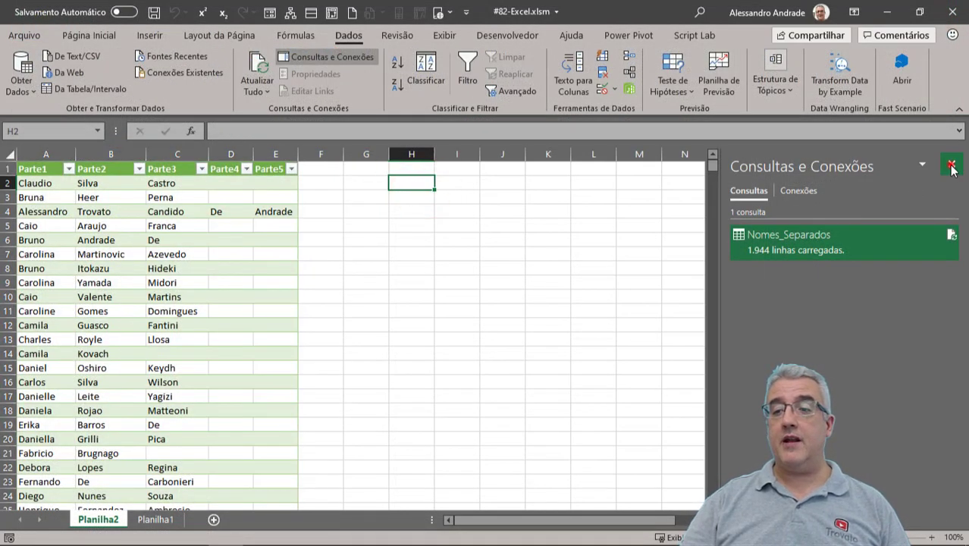